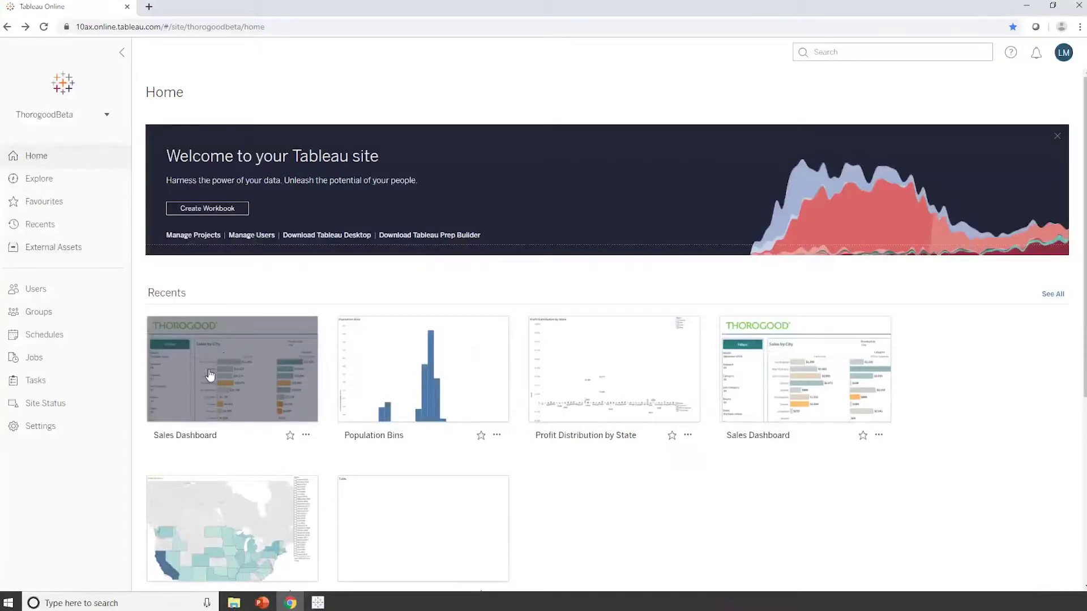
Step: Open the Sales Dashboard from Recents to show Sales by City by category
mouse_move(250, 548)
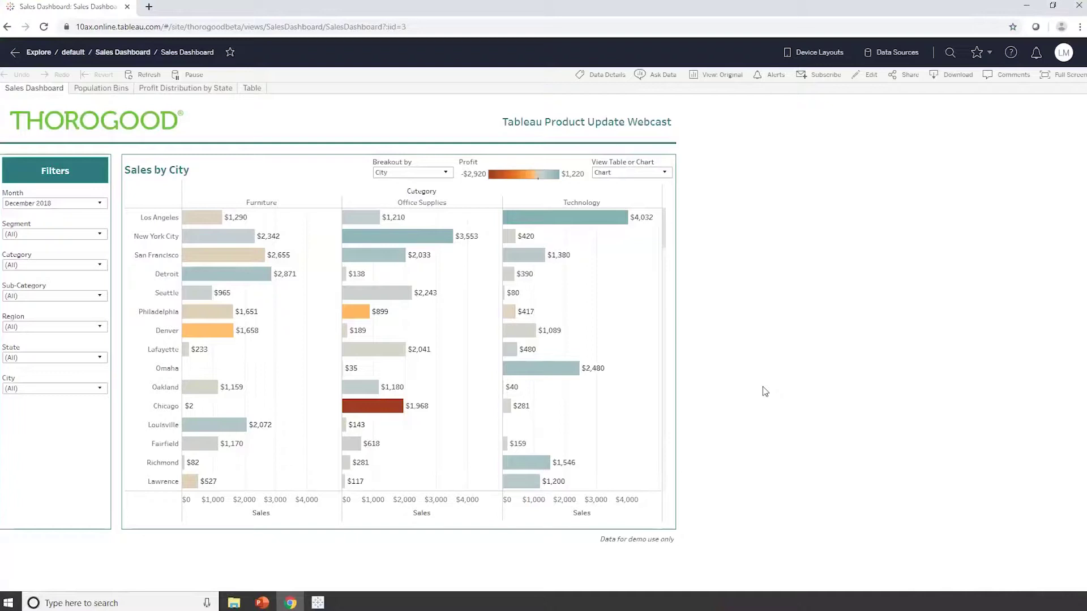
Step: Go to the Sample - Superstore Ask Data page and open the Sales field details
click(897, 54)
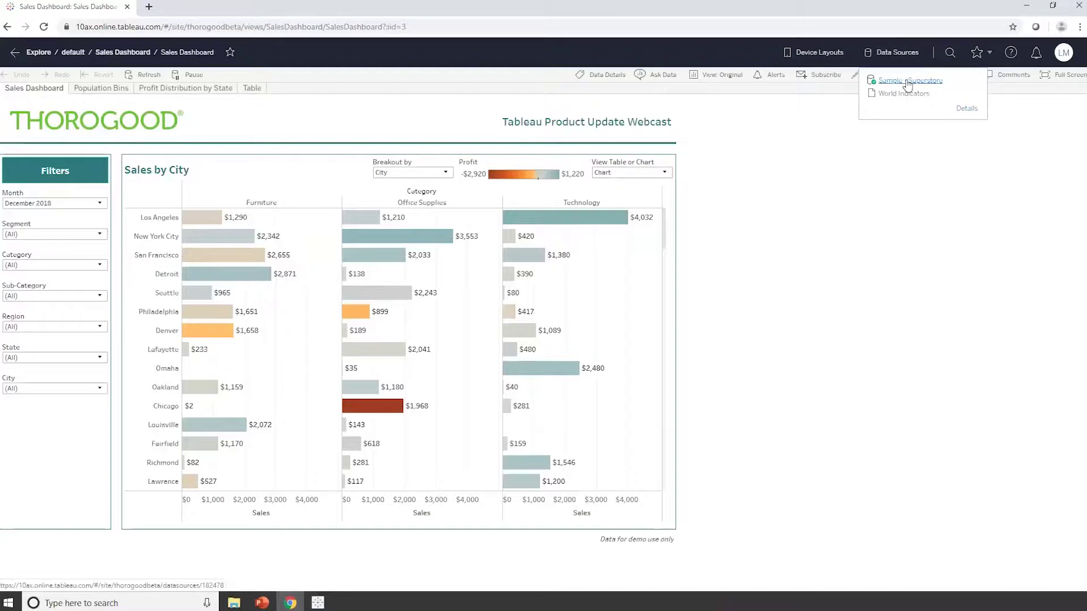
click(907, 82)
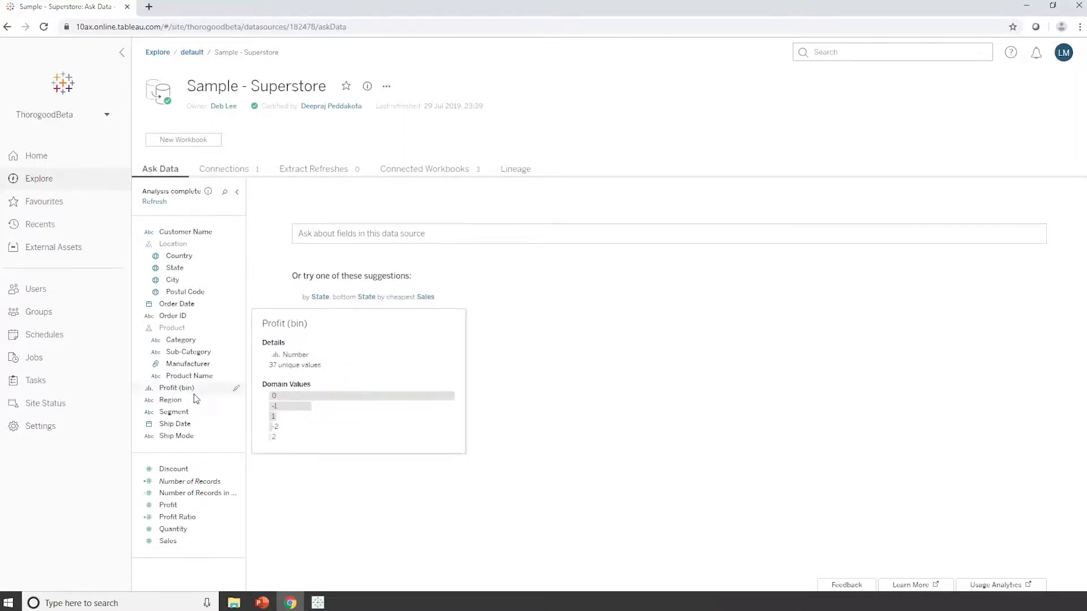
mouse_move(197, 401)
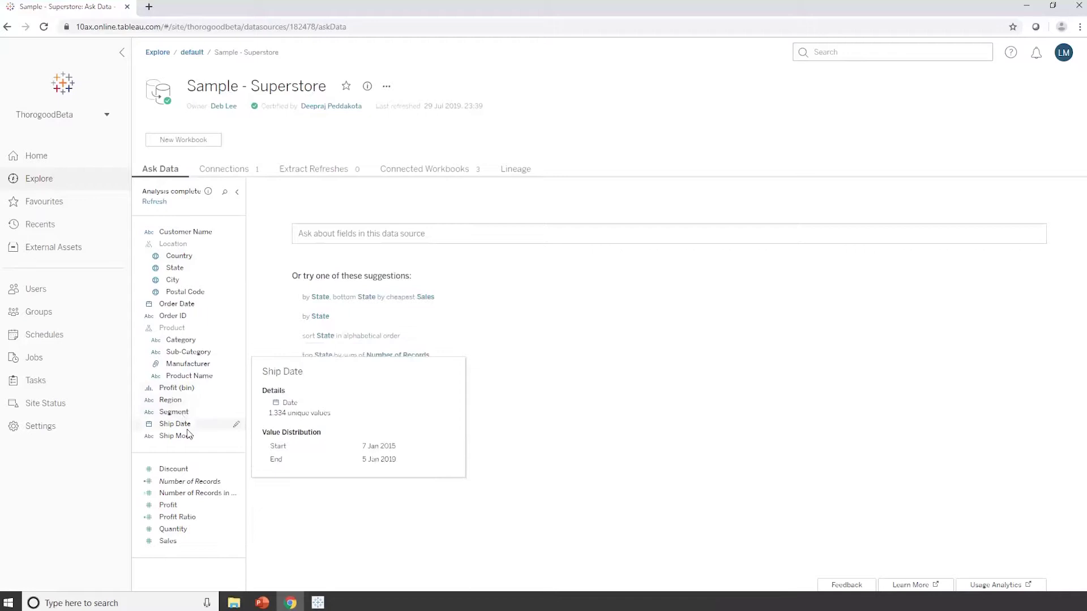
mouse_move(186, 441)
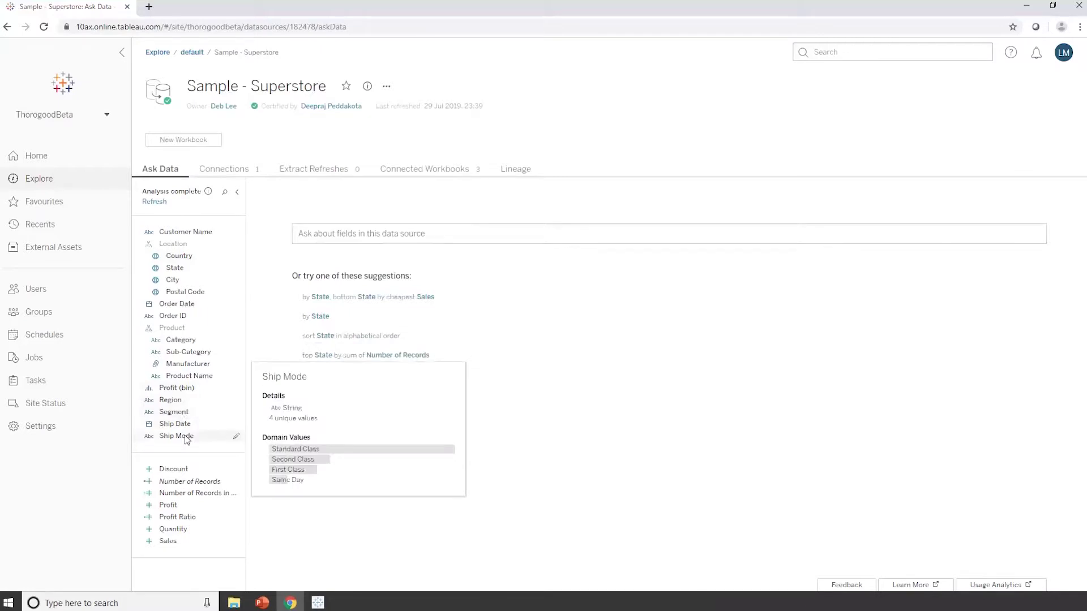
mouse_move(177, 473)
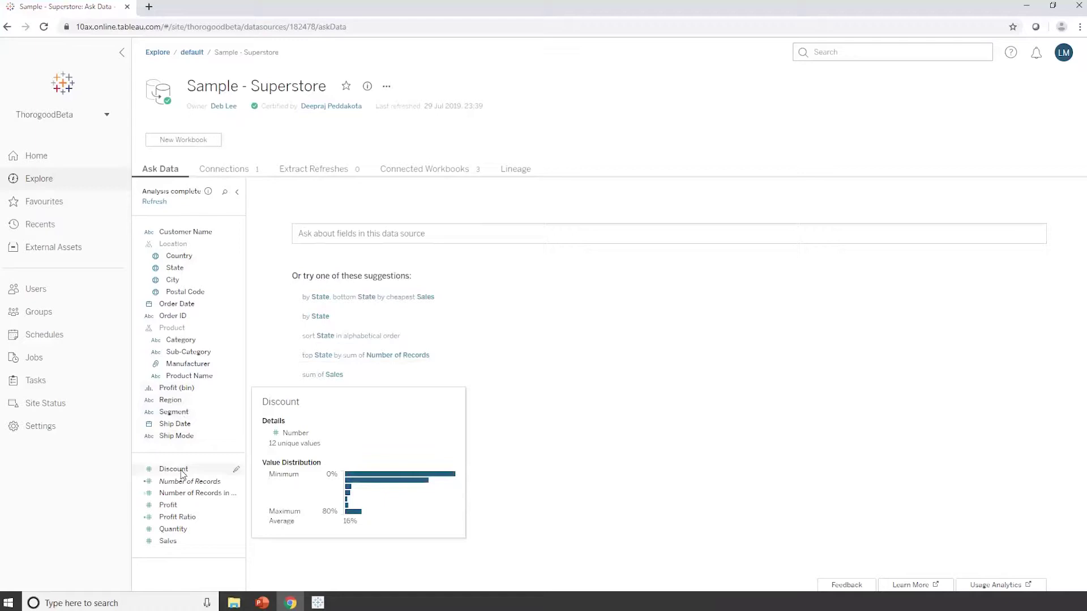
mouse_move(225, 546)
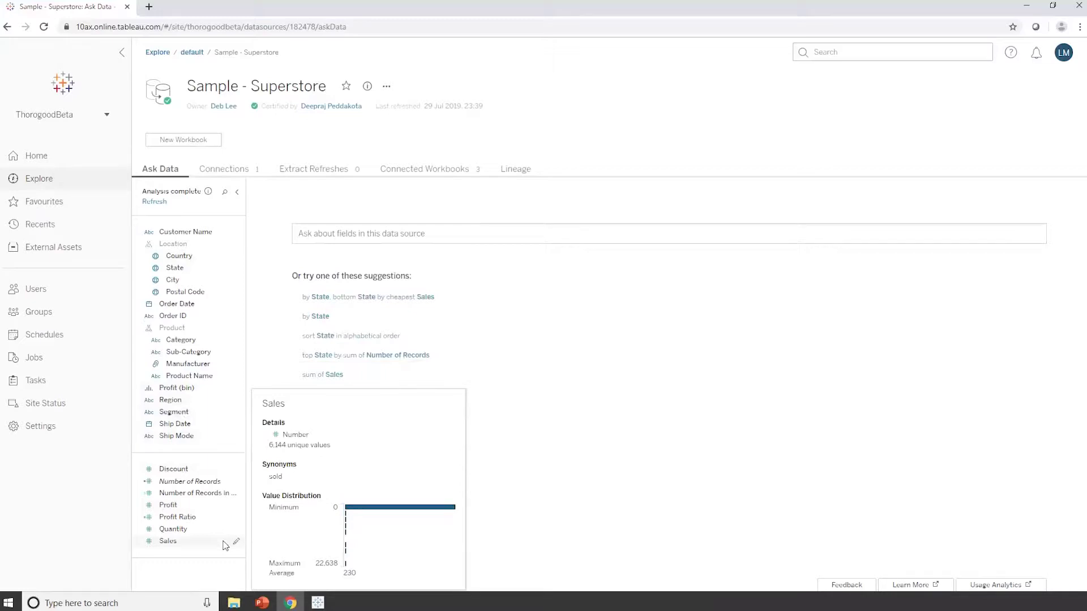
click(237, 543)
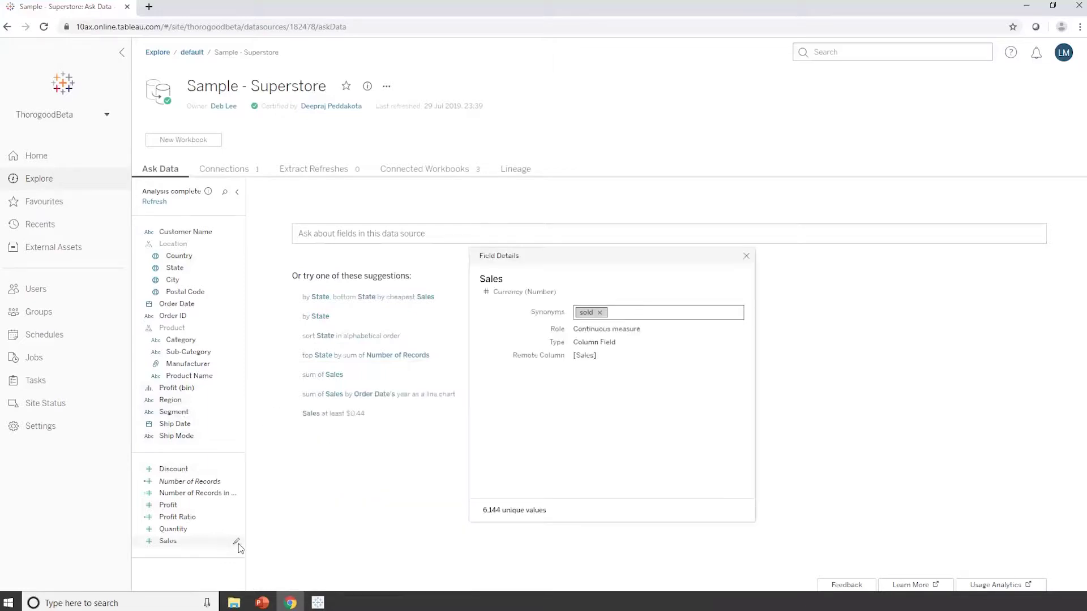
Step: Add 'Value' as a Sales synonym alongside 'sold' and close Field Details
click(651, 313)
text(Value)
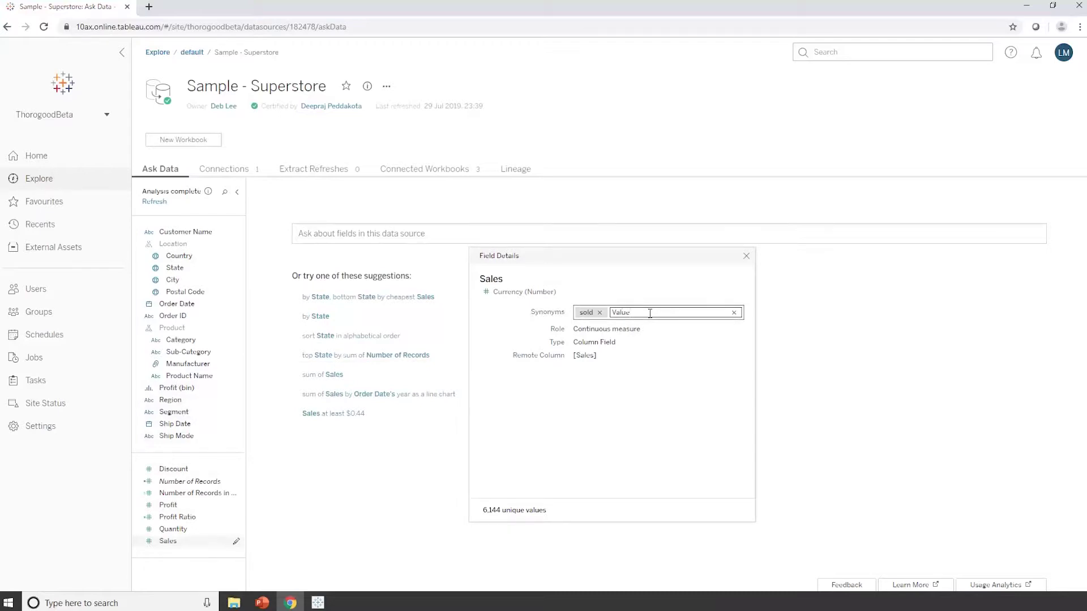
click(651, 313)
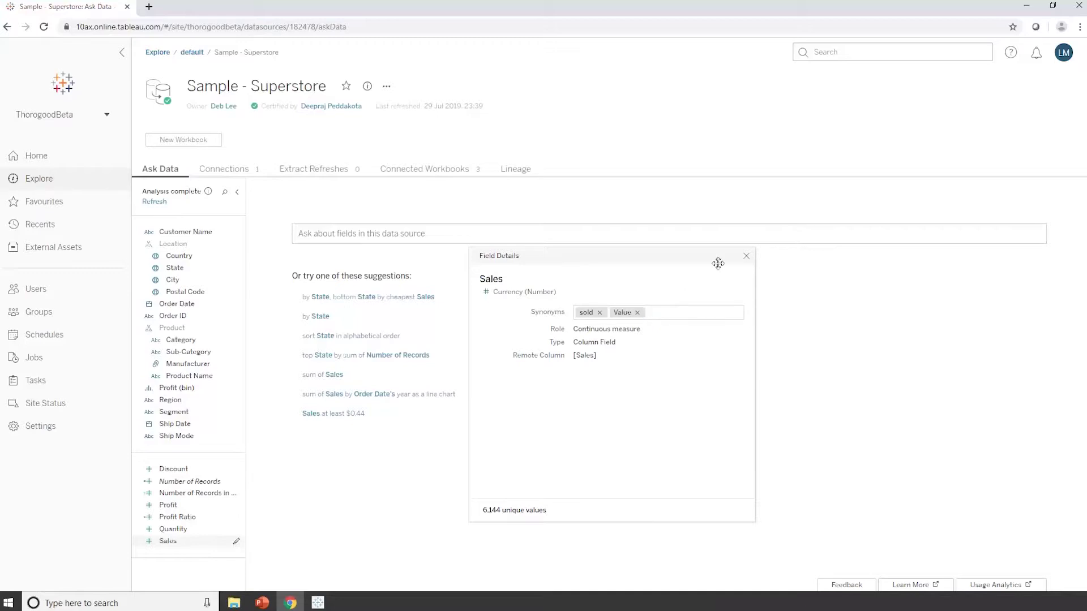
click(747, 256)
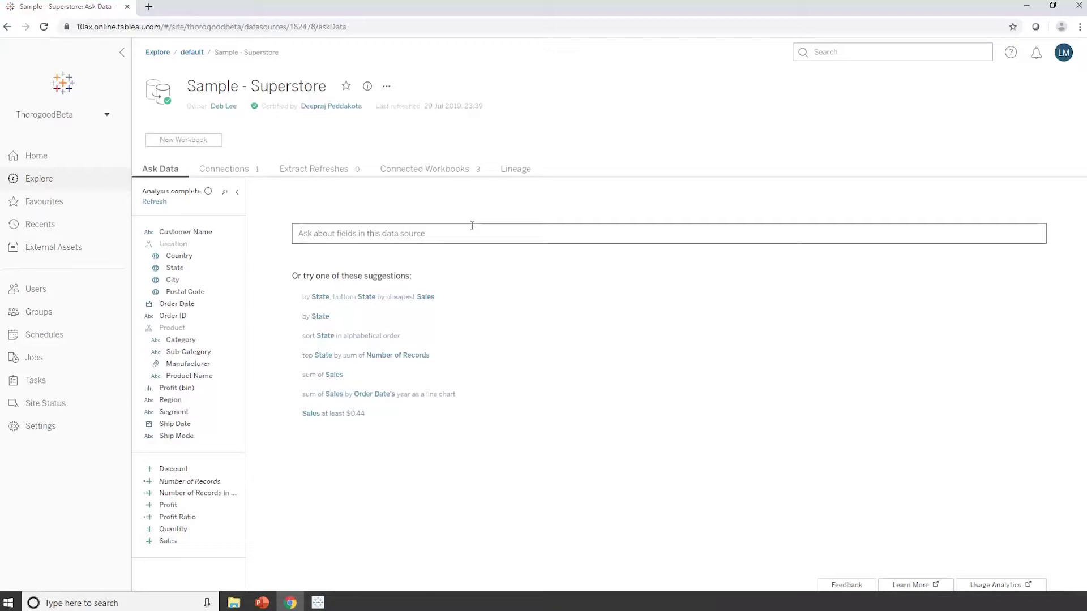
Step: Ask 'what is sales in december 2018', filtering Order Date to December 2018 ($83,829)
click(485, 234)
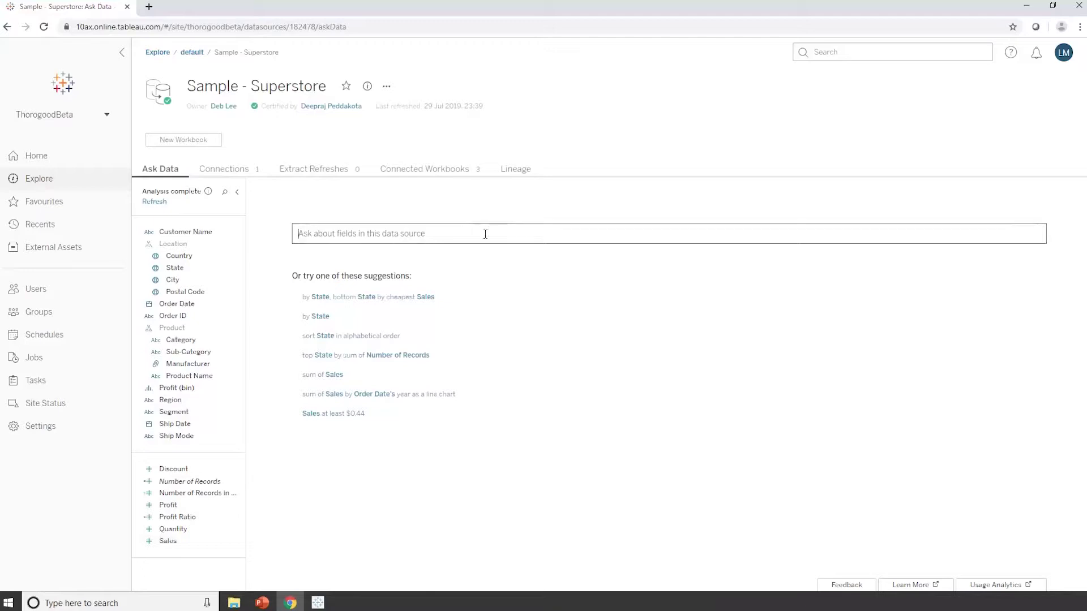
text(what is )
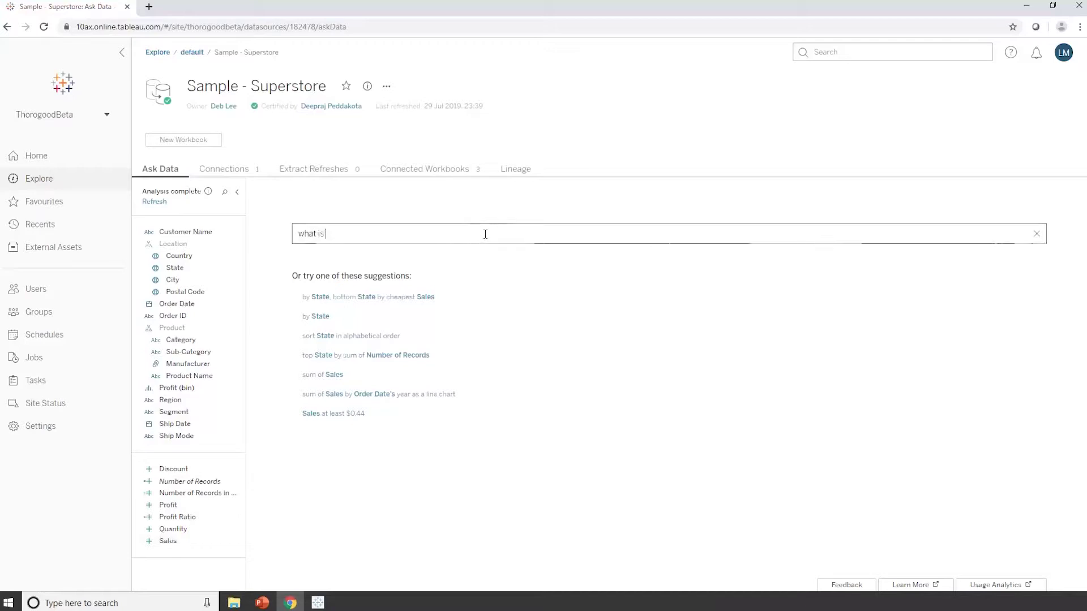
text(sales)
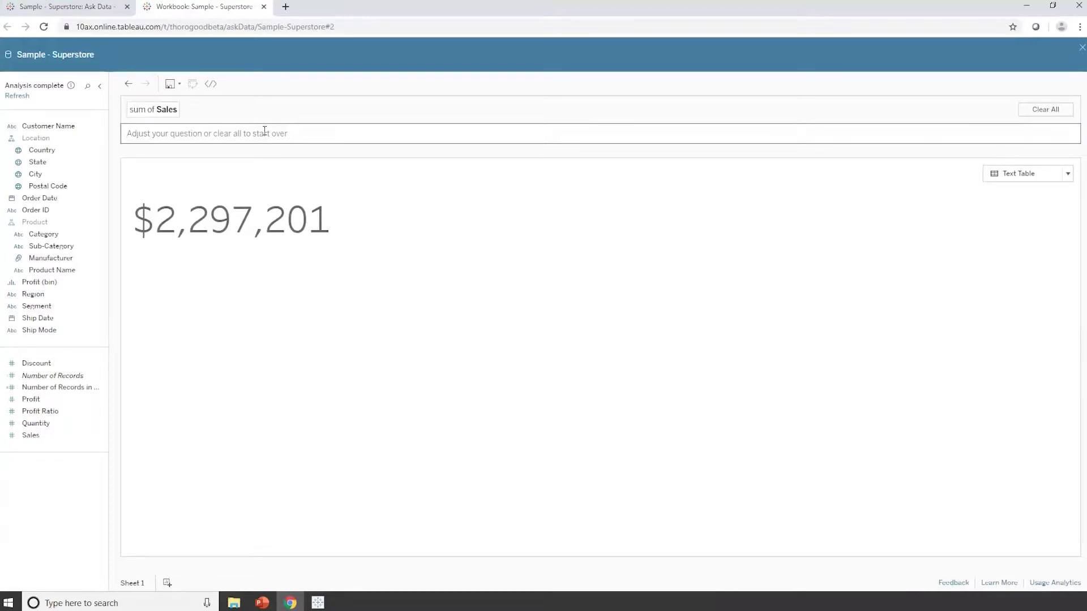
text(in)
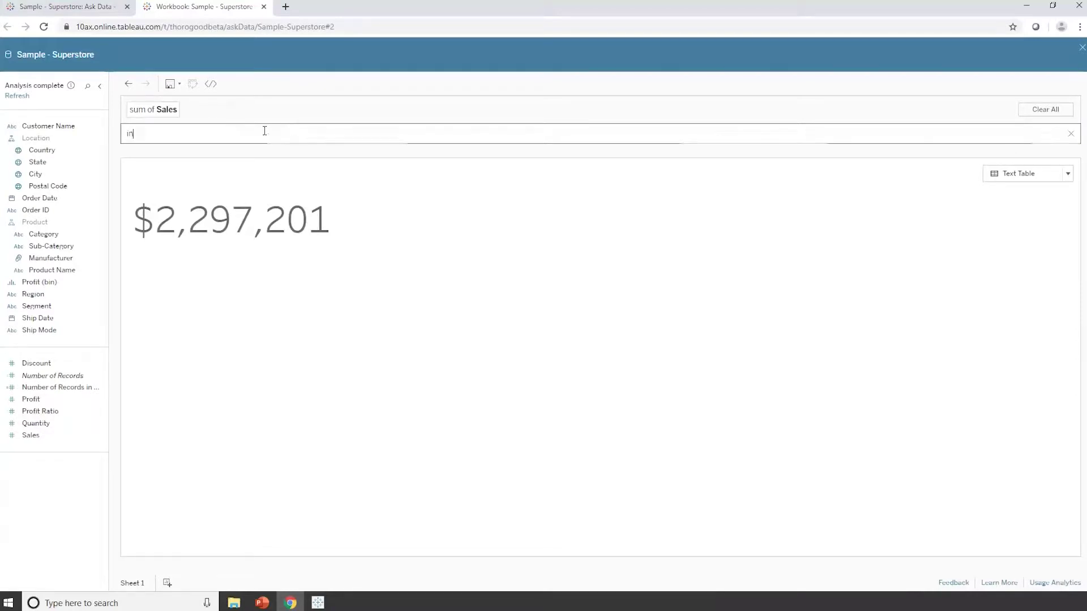
text( december 2018)
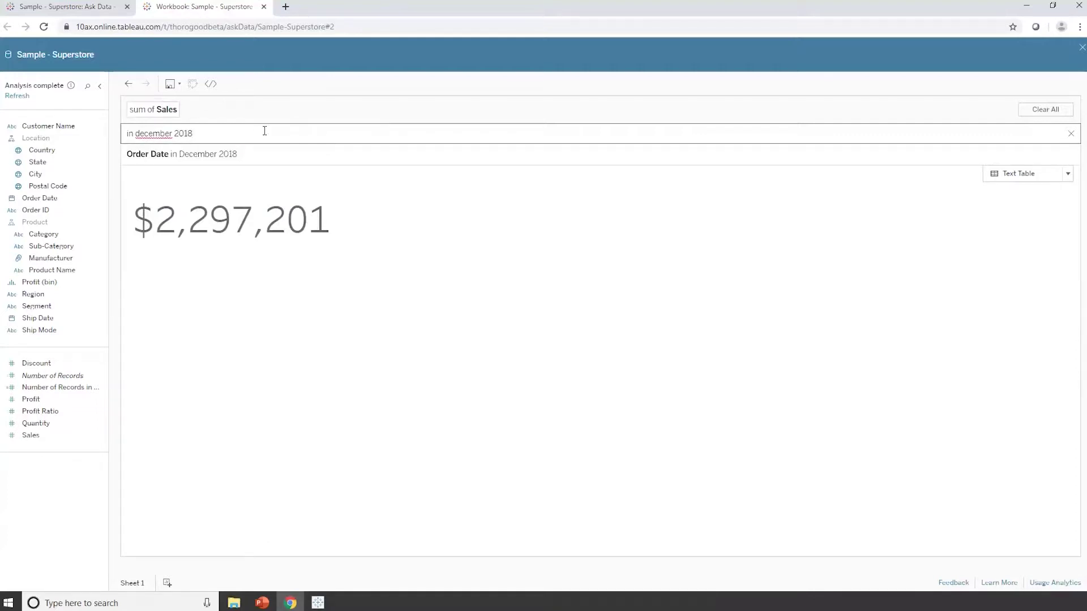
click(153, 162)
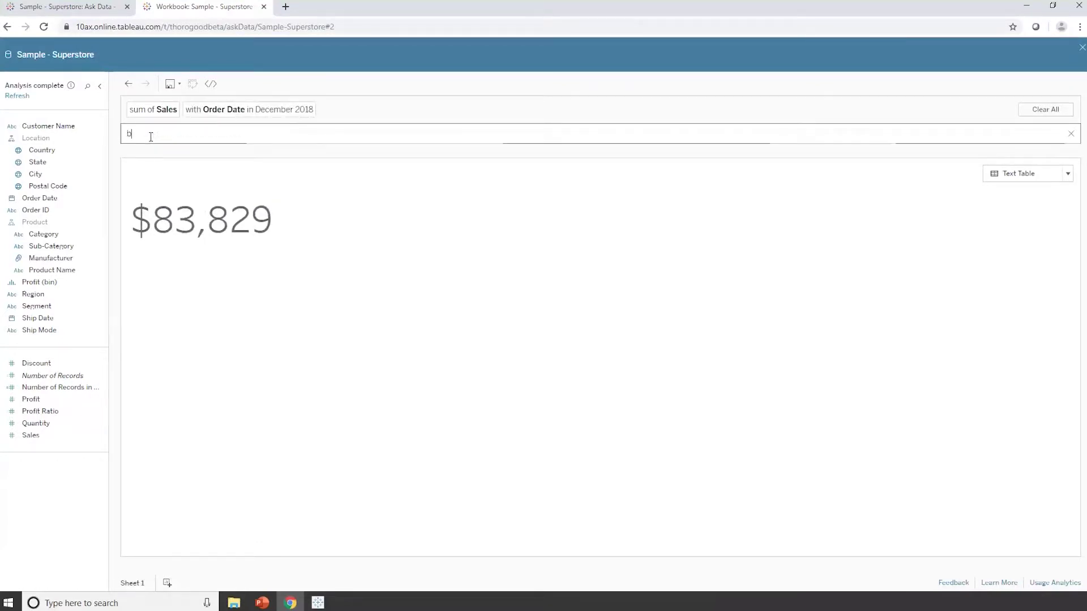
Step: Break December 2018 sales down by Category, adding then removing a Los Angeles city filter
text(by category)
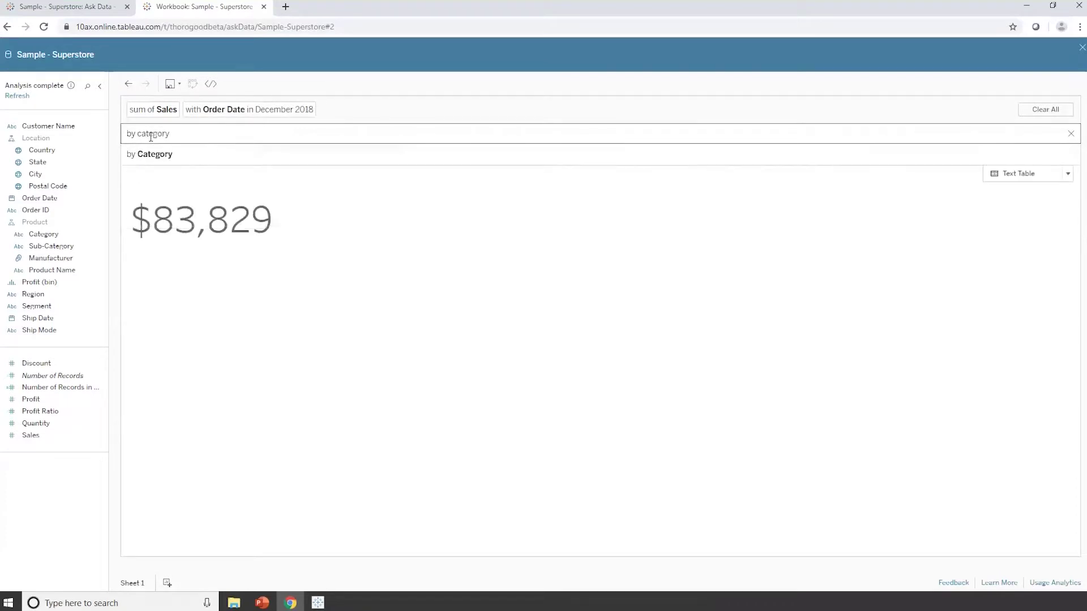
key(Return)
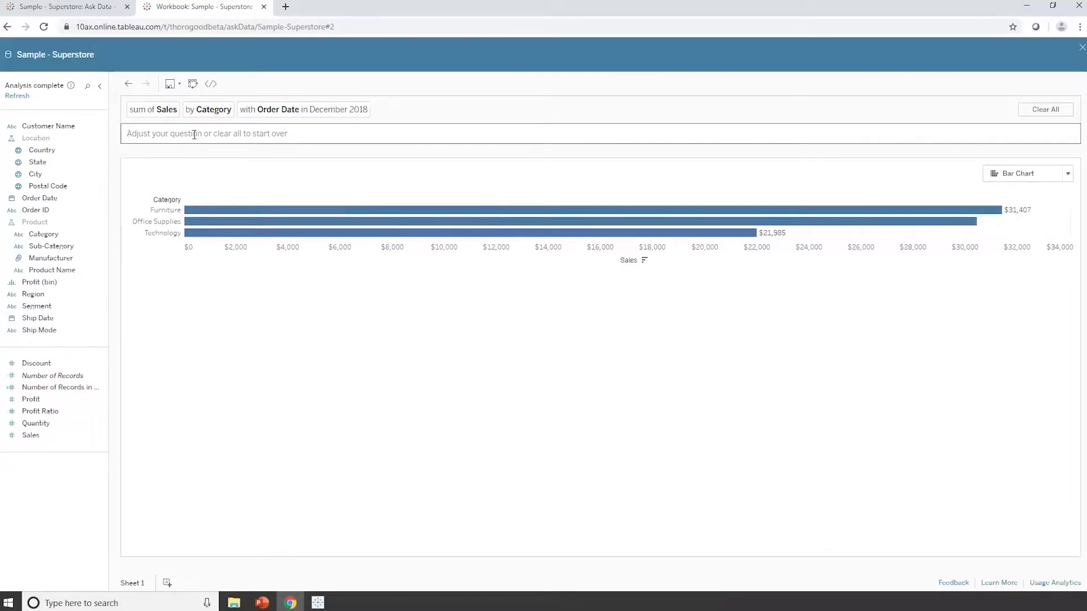
text(los a)
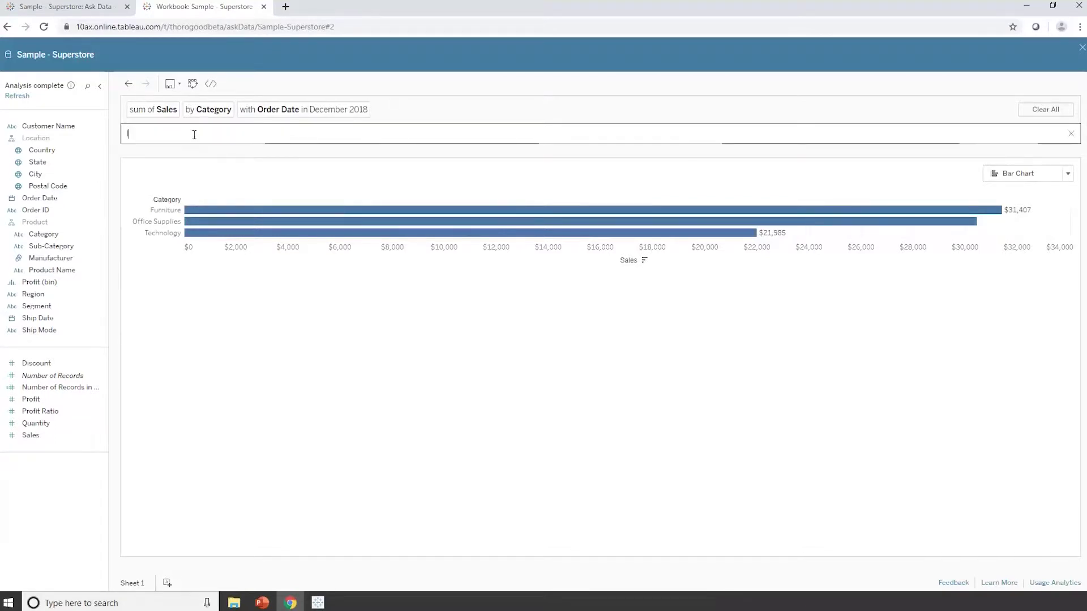
text(n)
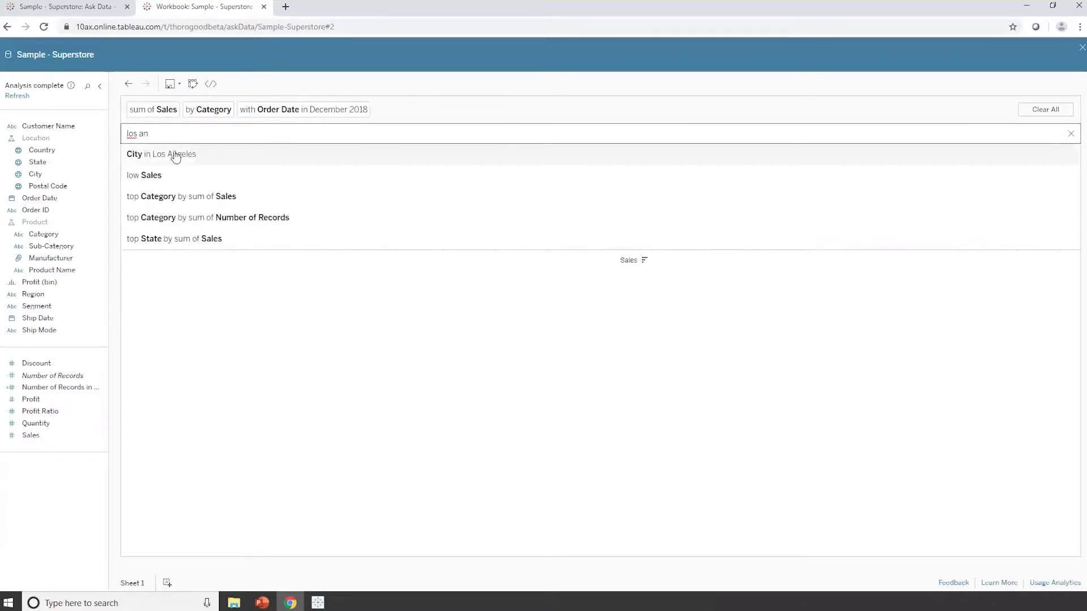
click(175, 155)
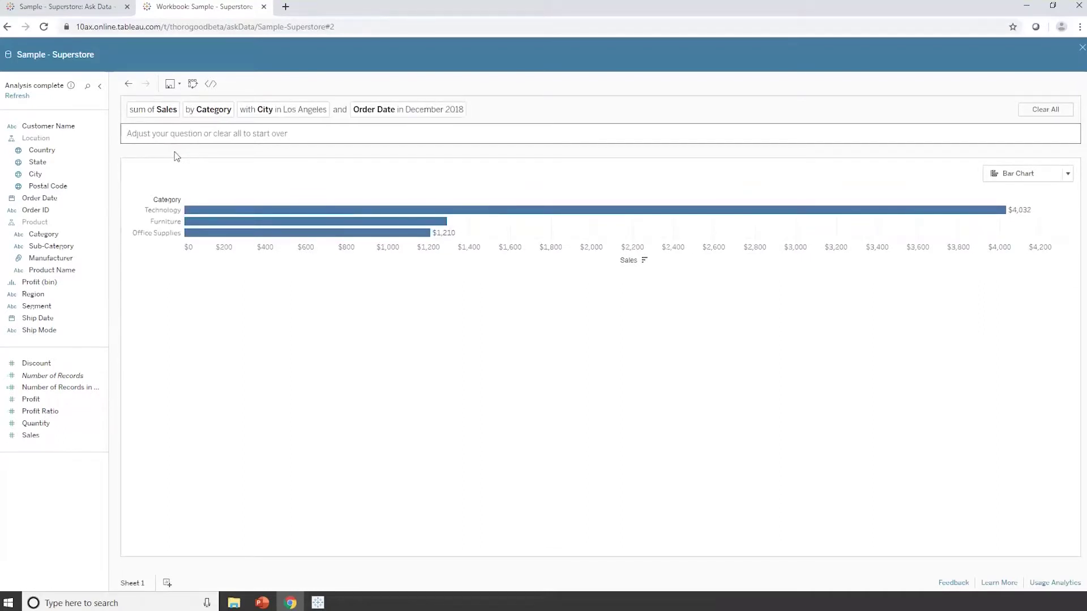
click(333, 110)
click(266, 134)
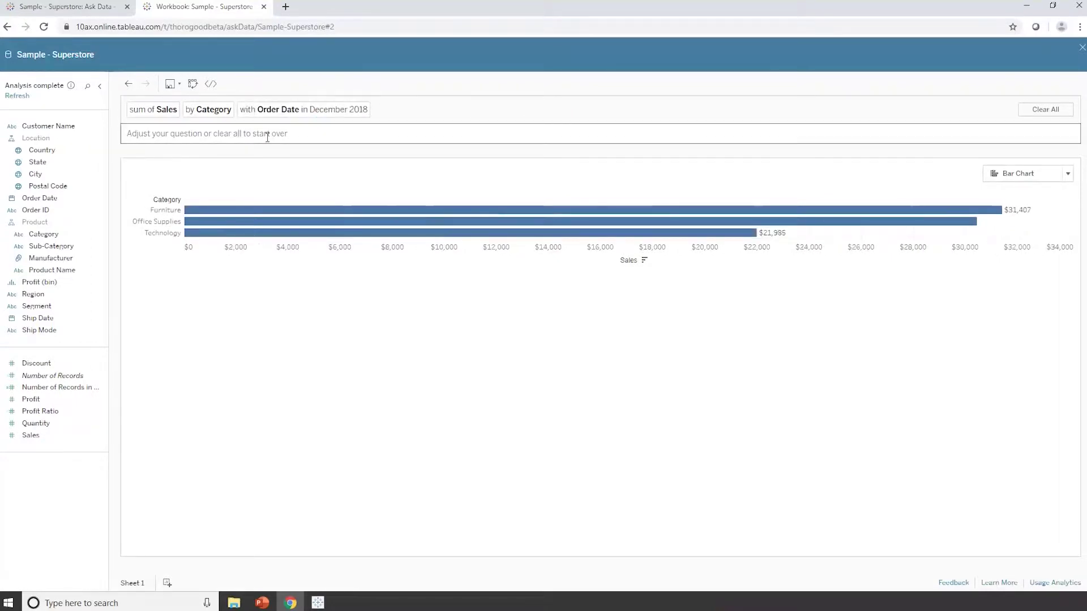
Step: Add 'by city' to the question and display the results as a Treemap
text(b)
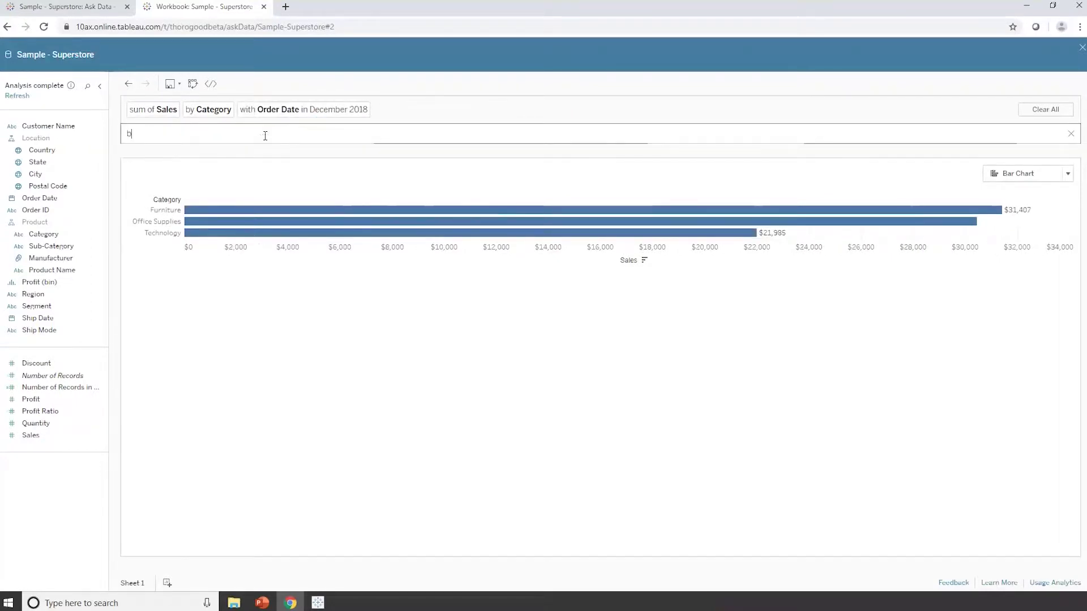
text(y city)
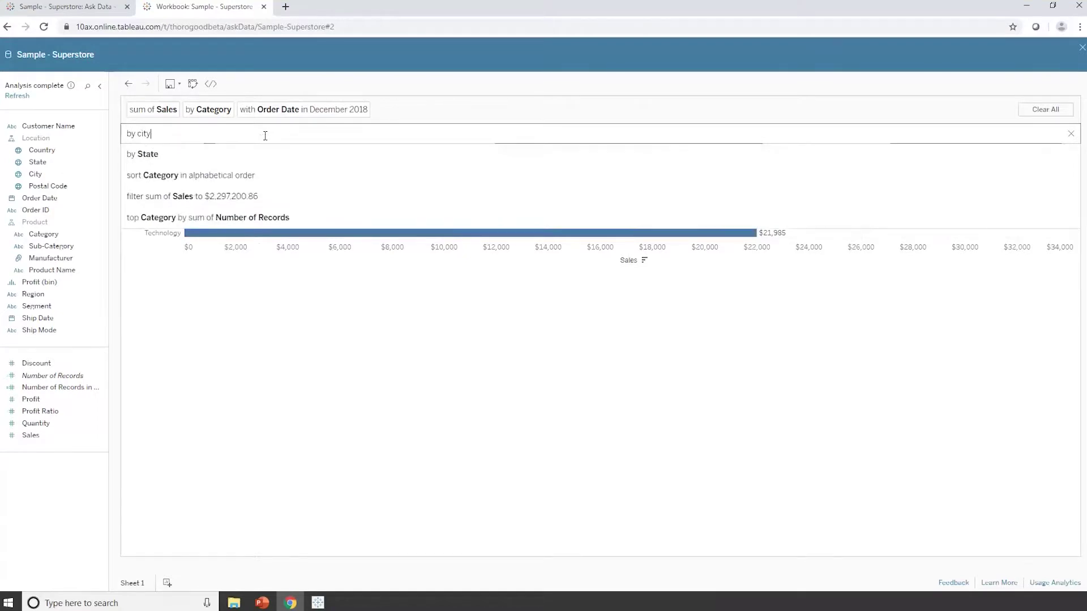
click(167, 154)
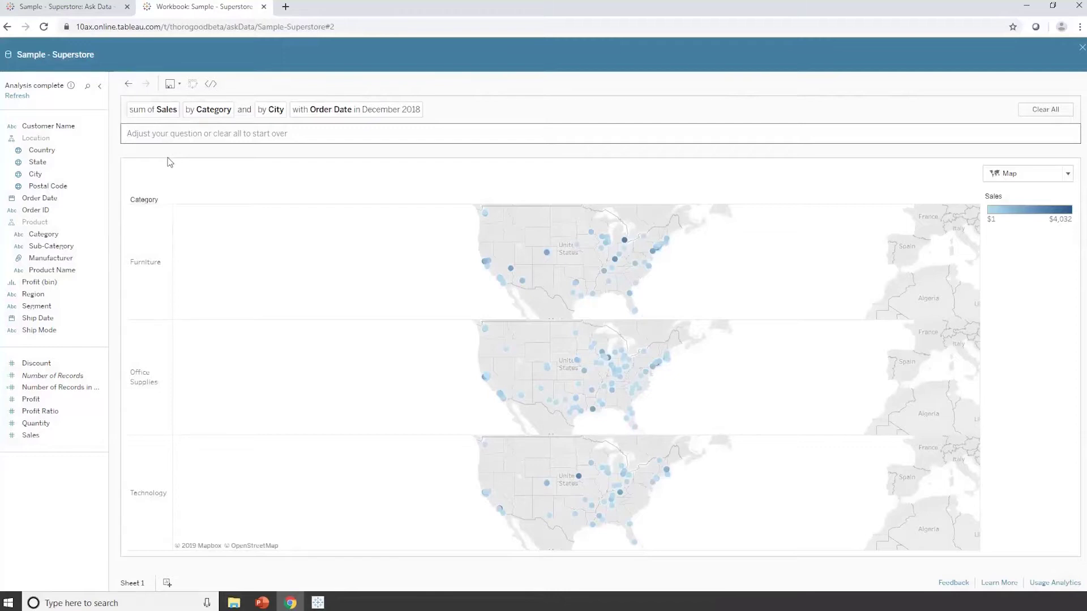
click(1067, 173)
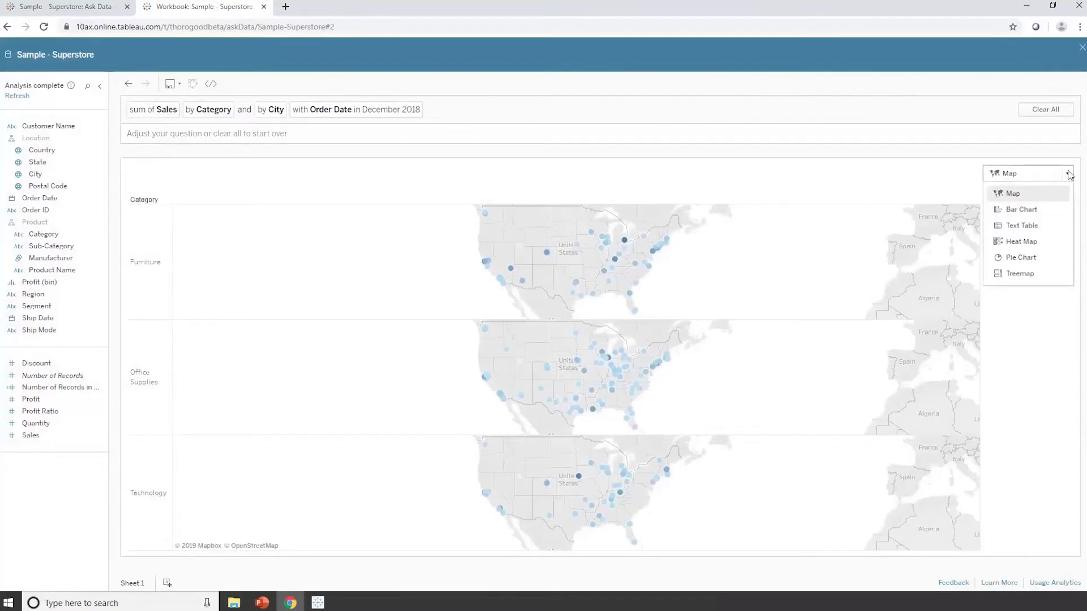
click(1020, 274)
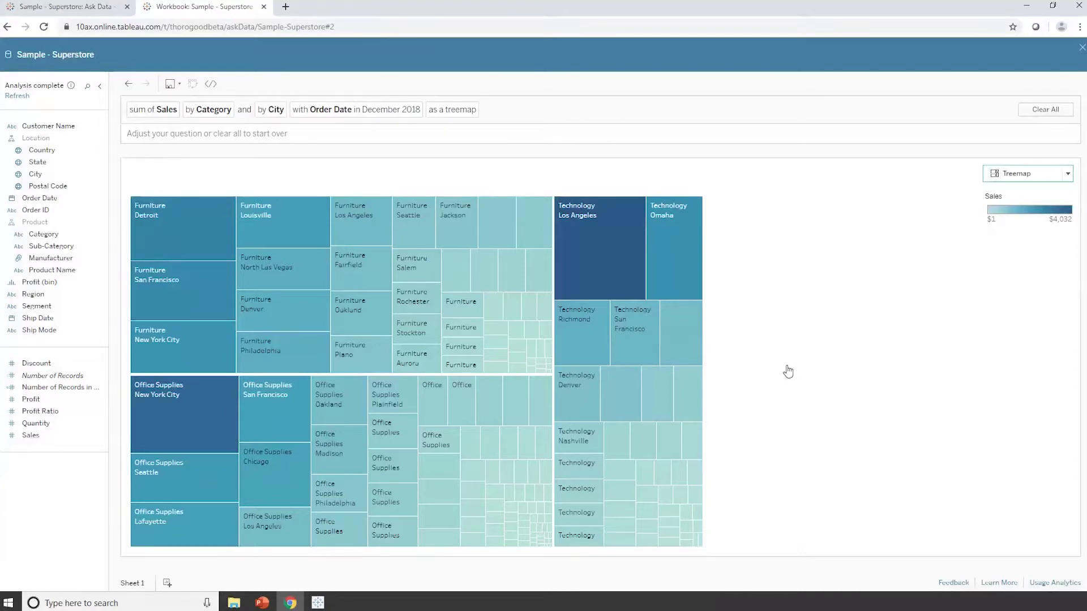
Step: Open Ask Data Usage Analytics for the Sample - Superstore data source
click(1054, 583)
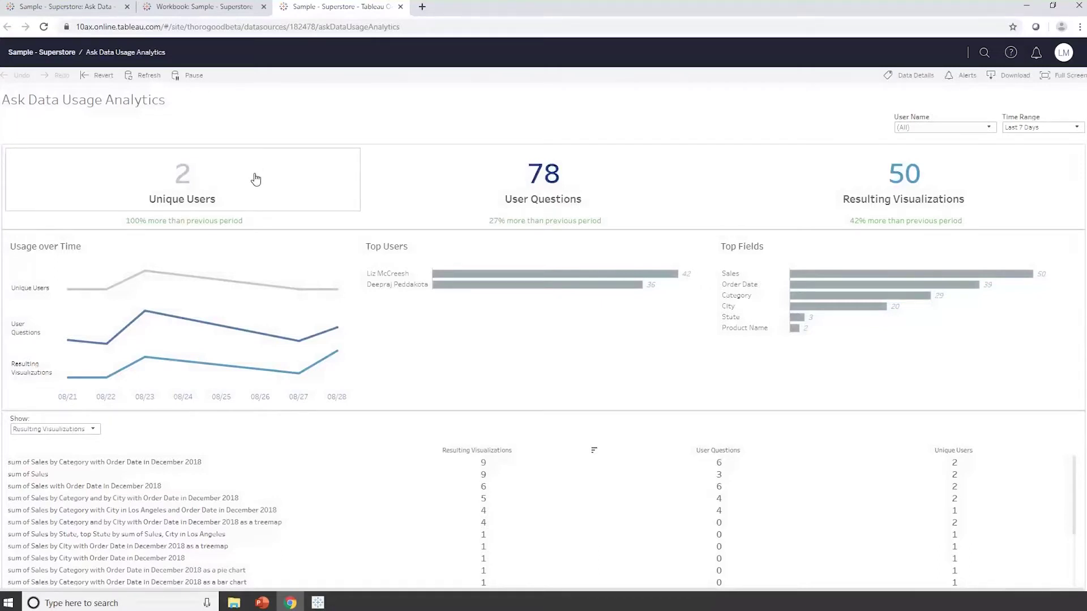
mouse_move(919, 296)
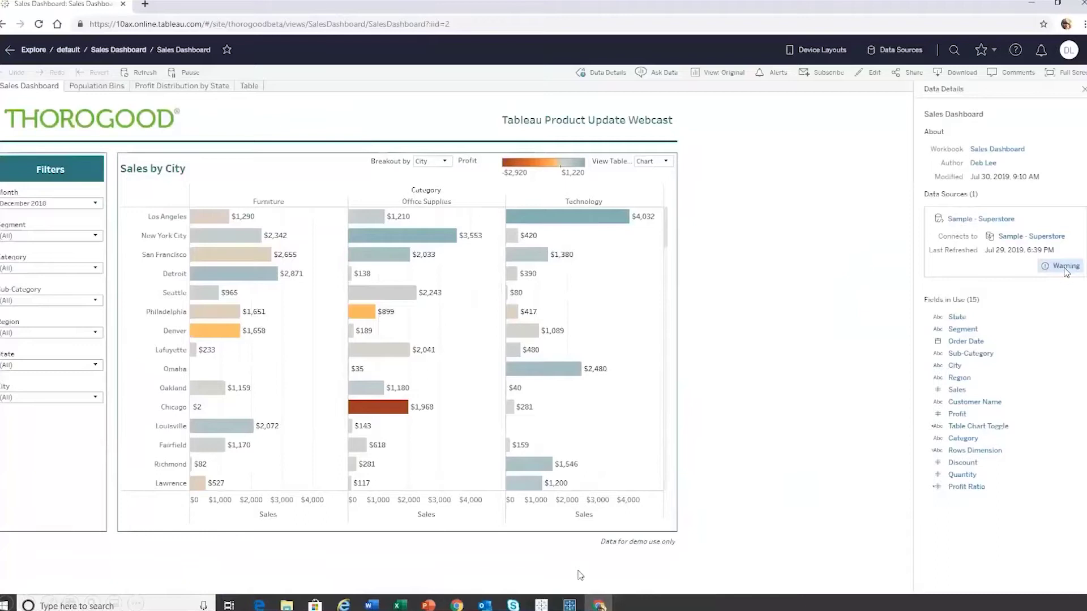
Step: Bring up the data quality Warning on the Sample - Superstore source in Data Details
mouse_move(1067, 272)
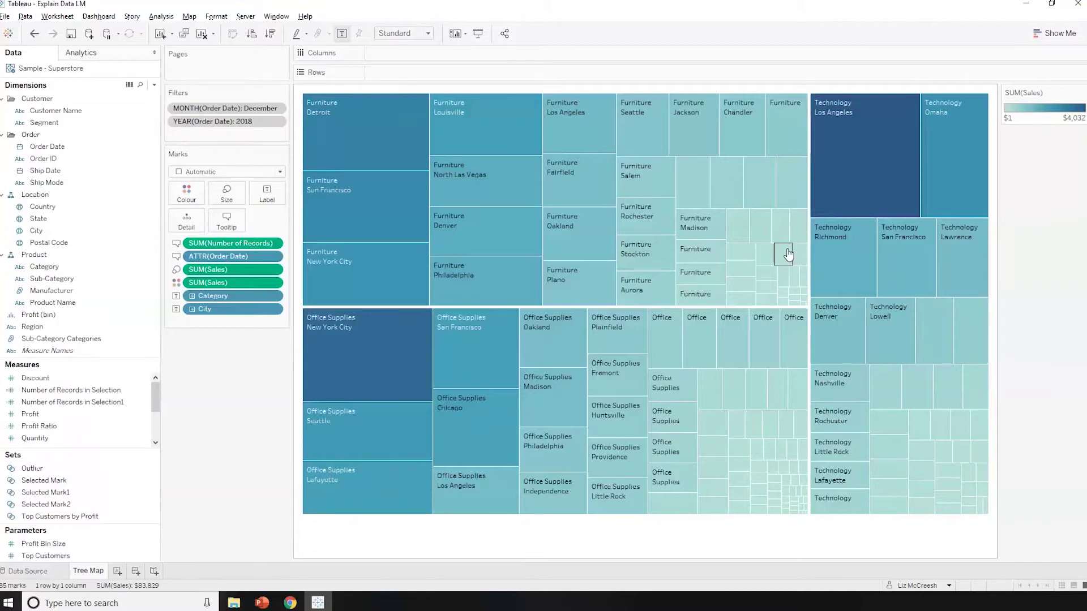
Step: Read Tree Map tooltips, finding Technology in Los Angeles highest at $4,032
mouse_move(355, 360)
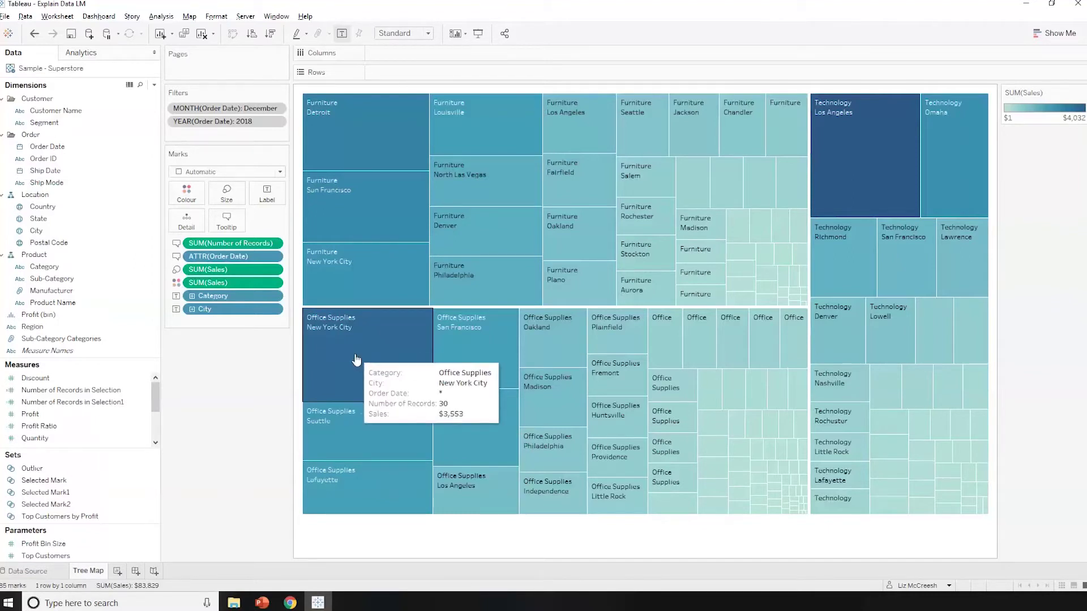
mouse_move(831, 149)
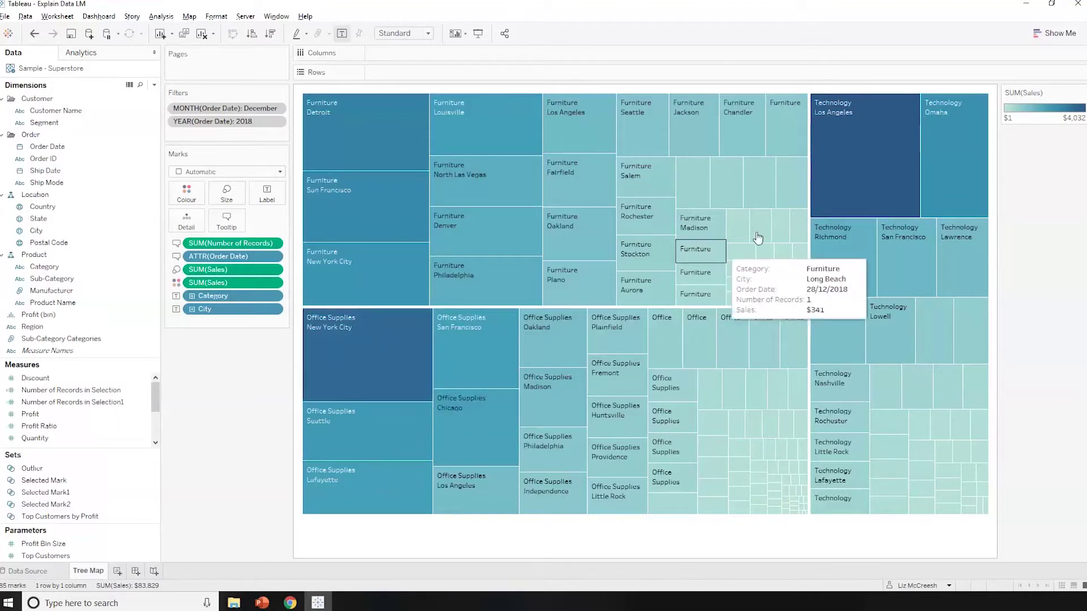
mouse_move(857, 192)
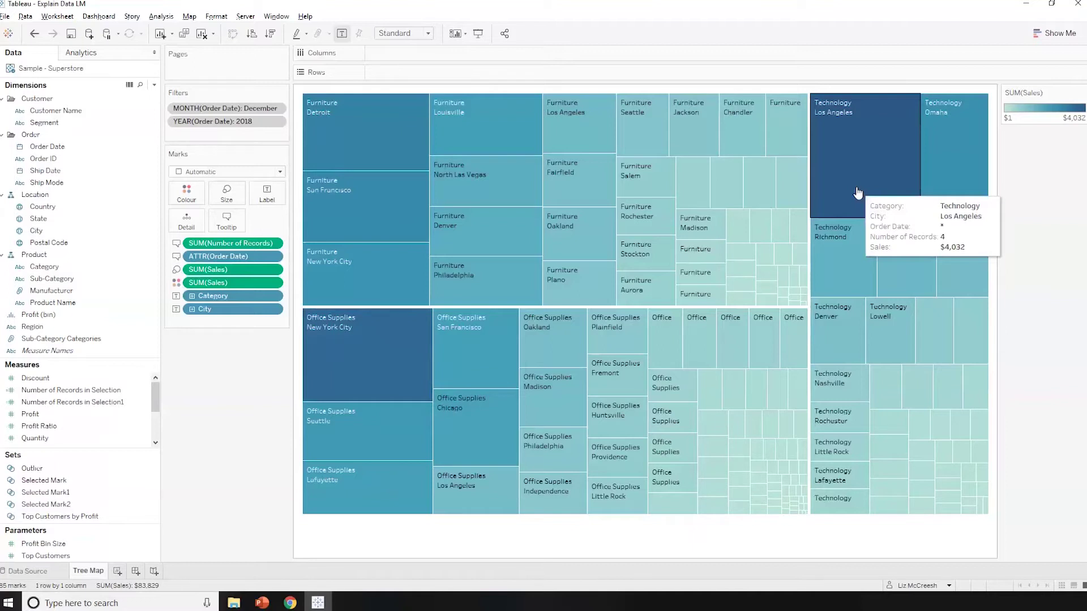
right_click(869, 155)
click(931, 194)
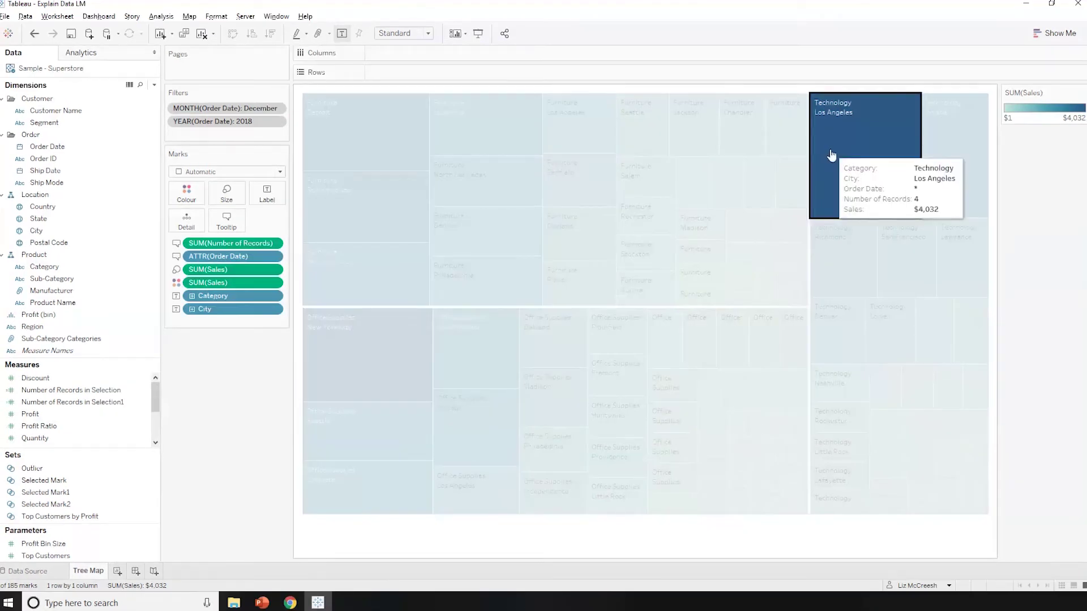
click(831, 154)
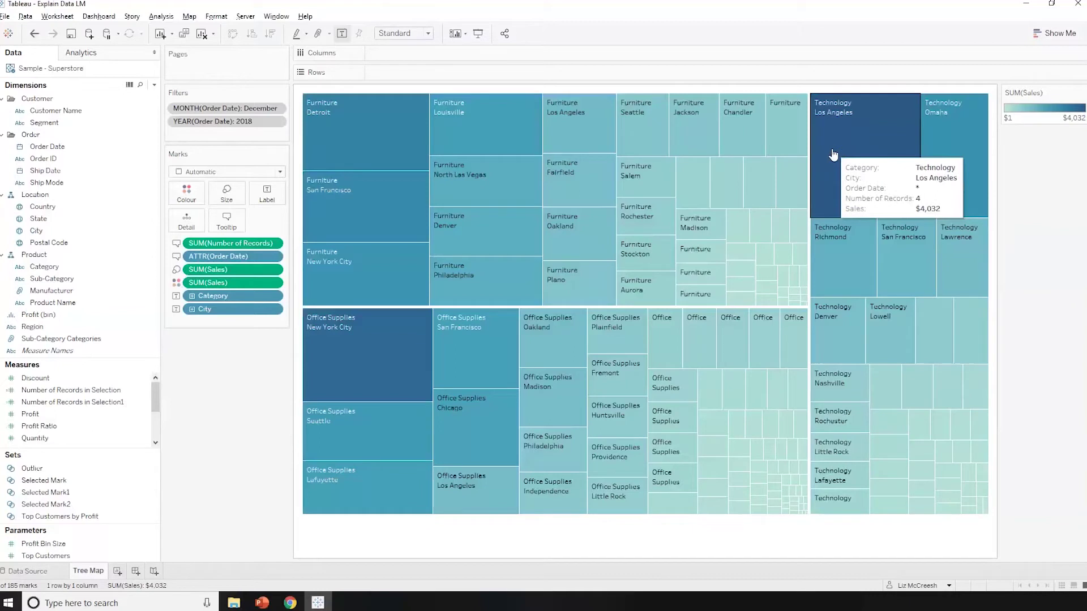
Step: Run Explain Data on the New York City Office Supplies mark ($3,553 sales)
right_click(371, 343)
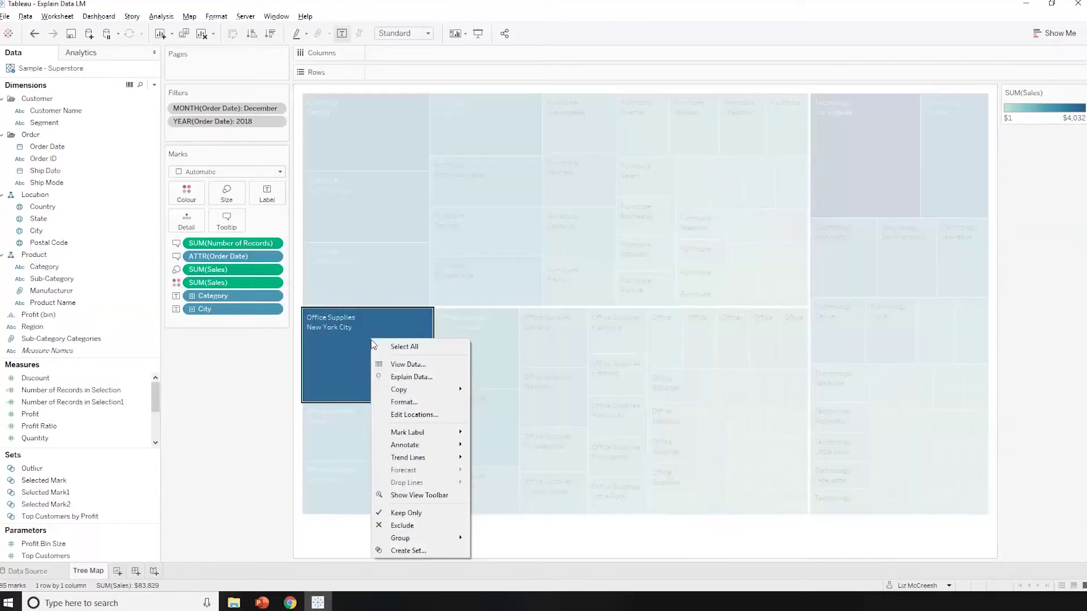
click(416, 376)
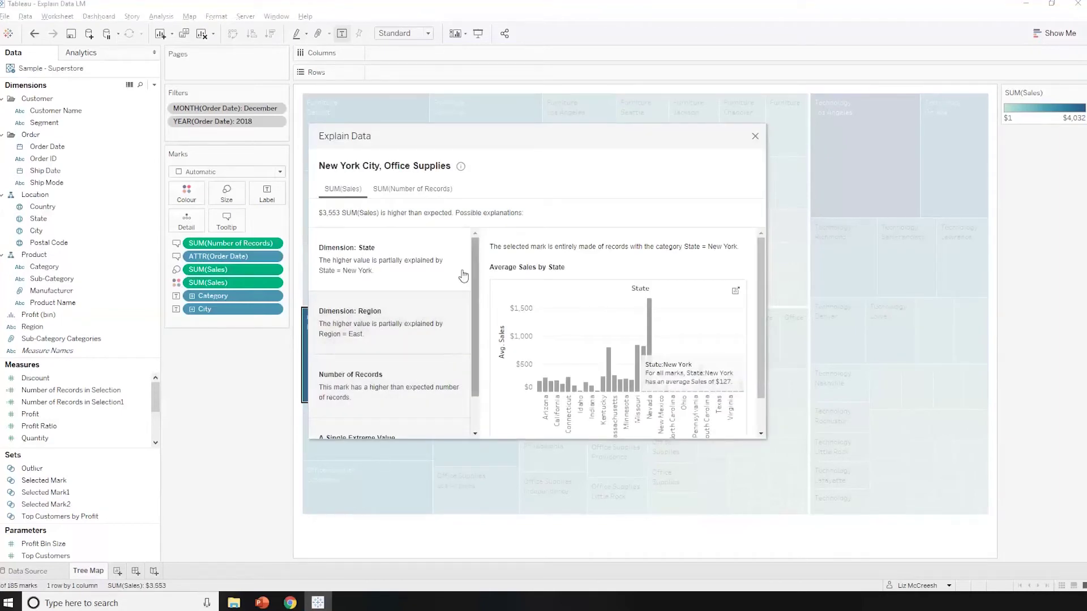
drag(475, 266, 471, 321)
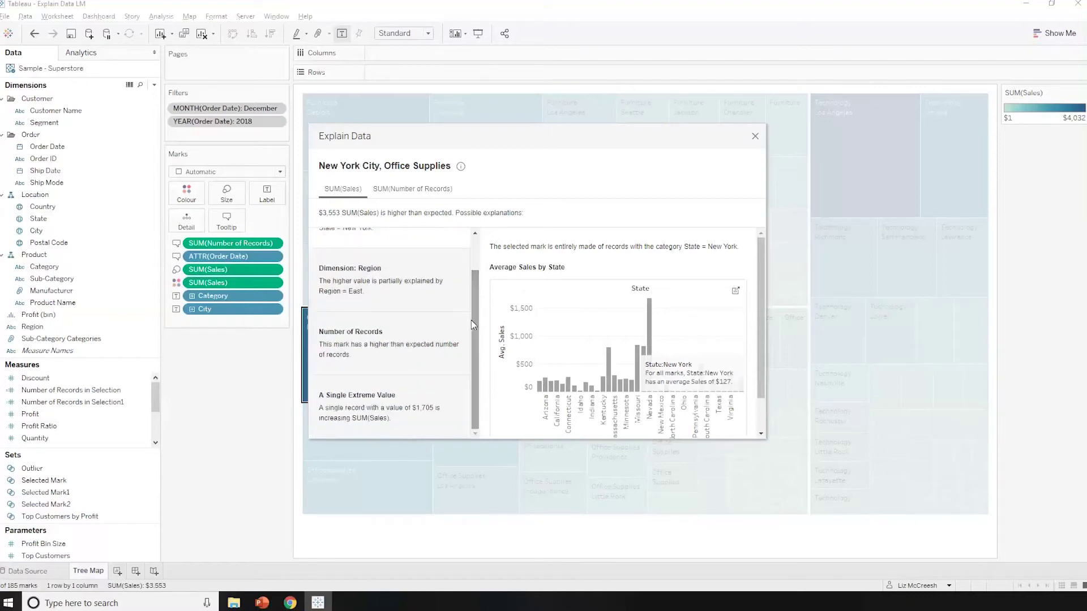
Step: View the single extreme value explanation showing the $1,705 record and distribution chart
click(367, 422)
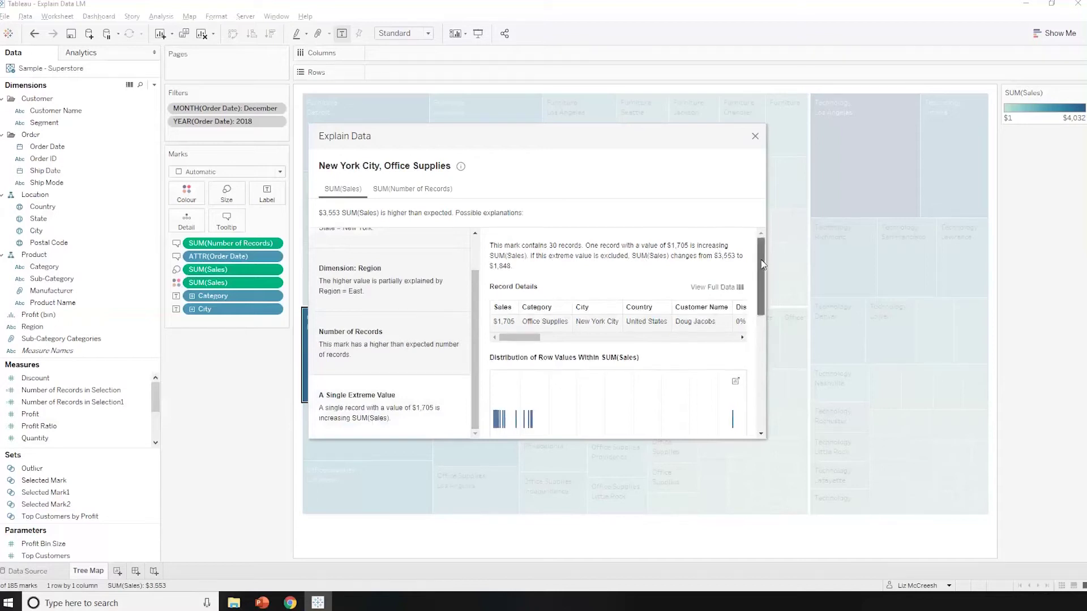
drag(761, 259, 762, 296)
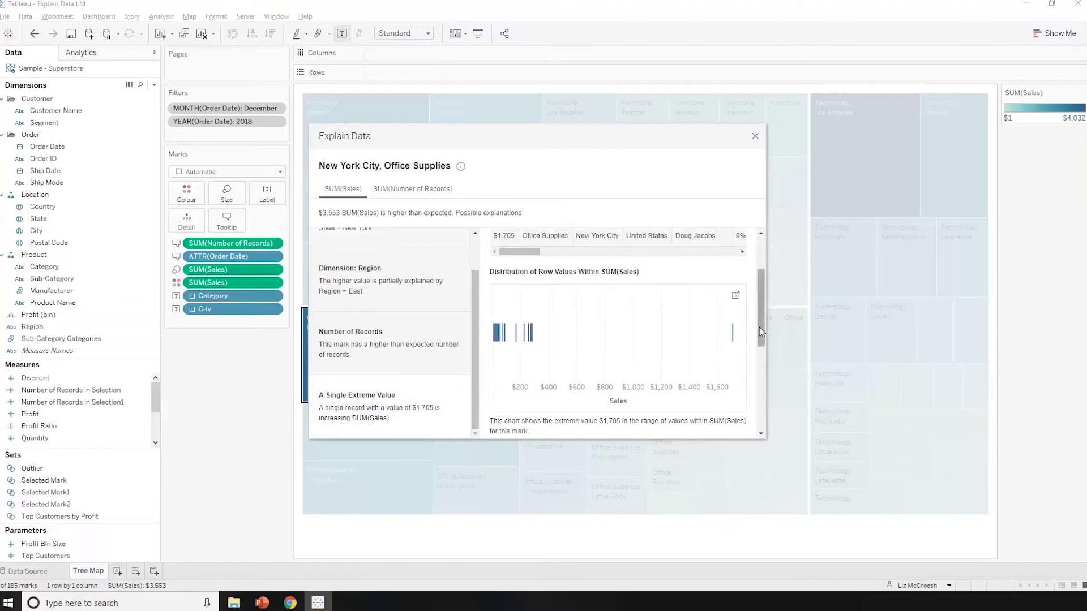
drag(760, 332, 773, 398)
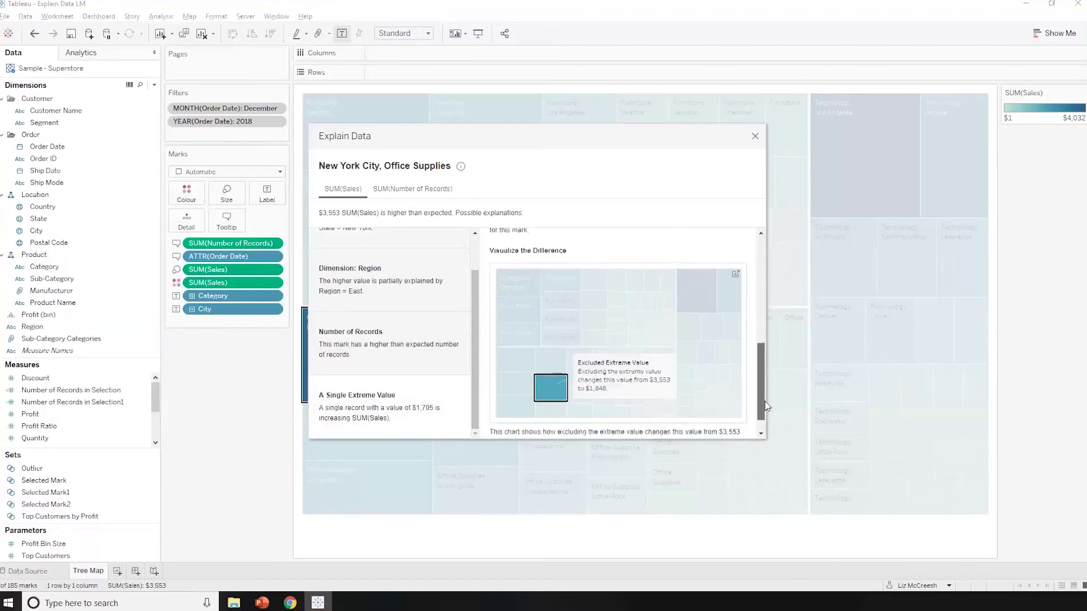
scroll(734, 294, up, 5)
drag(525, 344, 663, 338)
drag(761, 301, 762, 342)
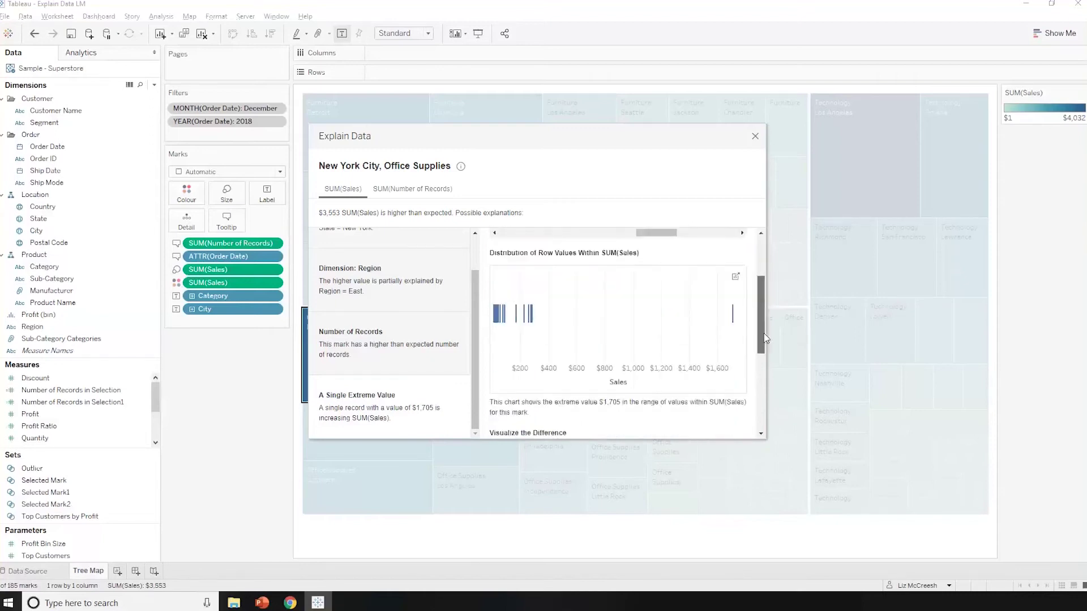
Step: Open the distribution chart as its own sheet and label each circle with Customer Name
click(735, 269)
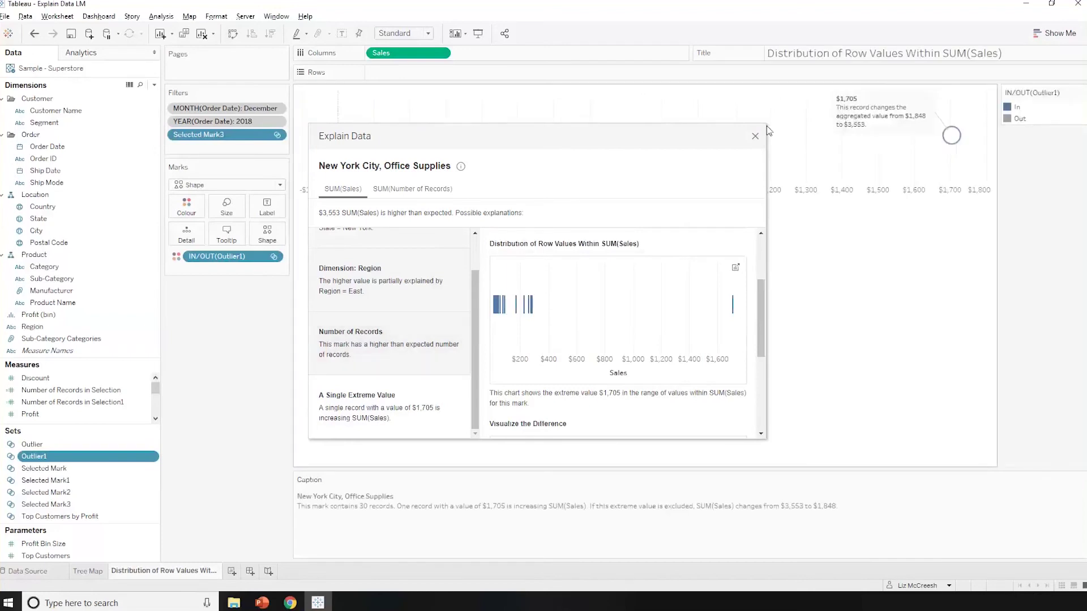
click(756, 137)
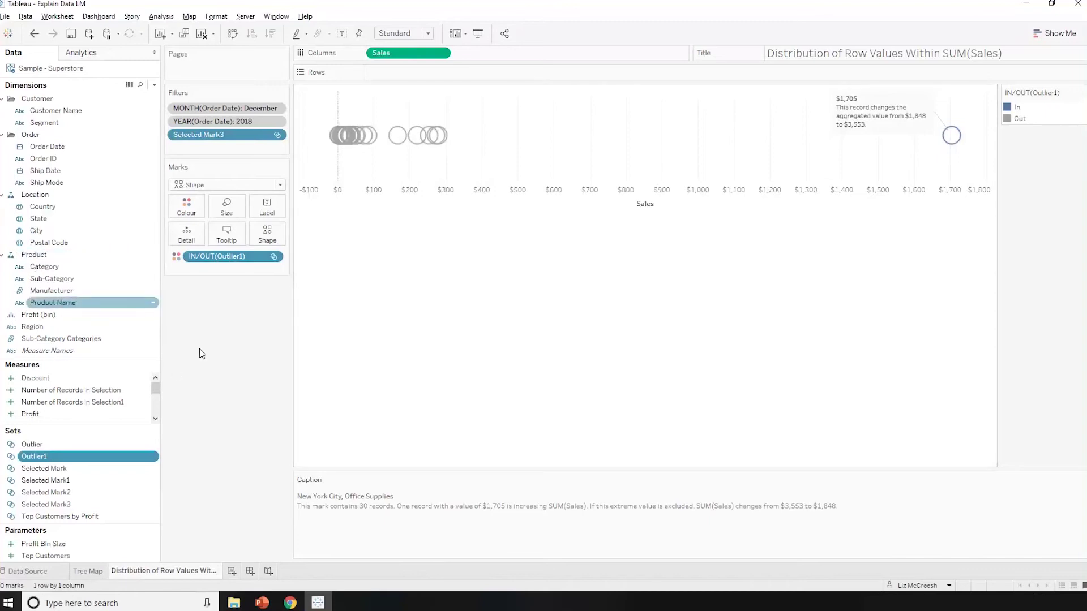
drag(56, 111, 266, 211)
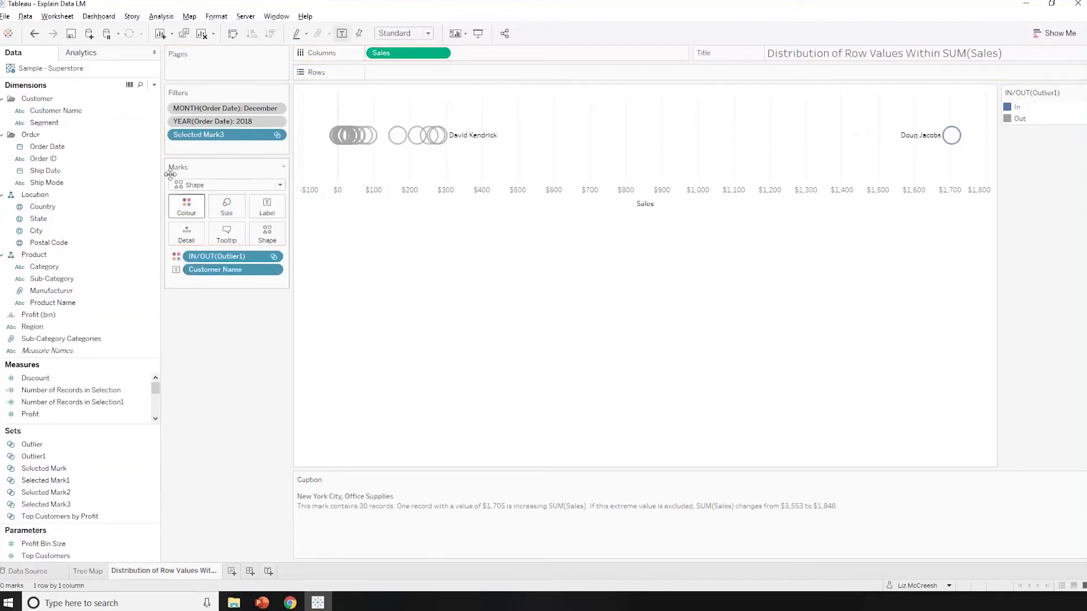
Step: Change the outlier set's In colour to red in Edit Colours
click(189, 213)
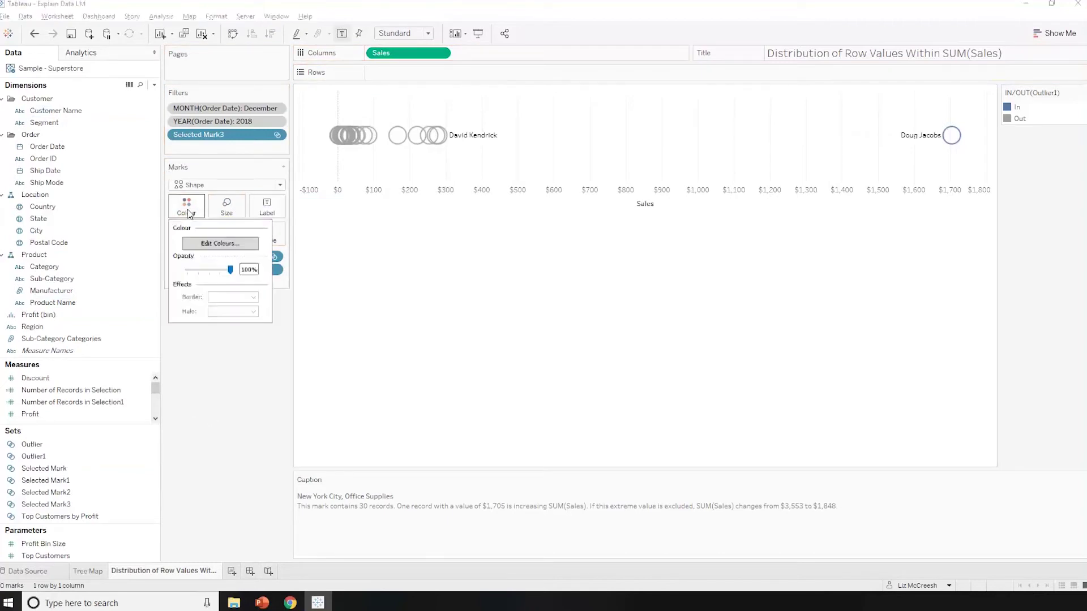
click(210, 244)
click(405, 201)
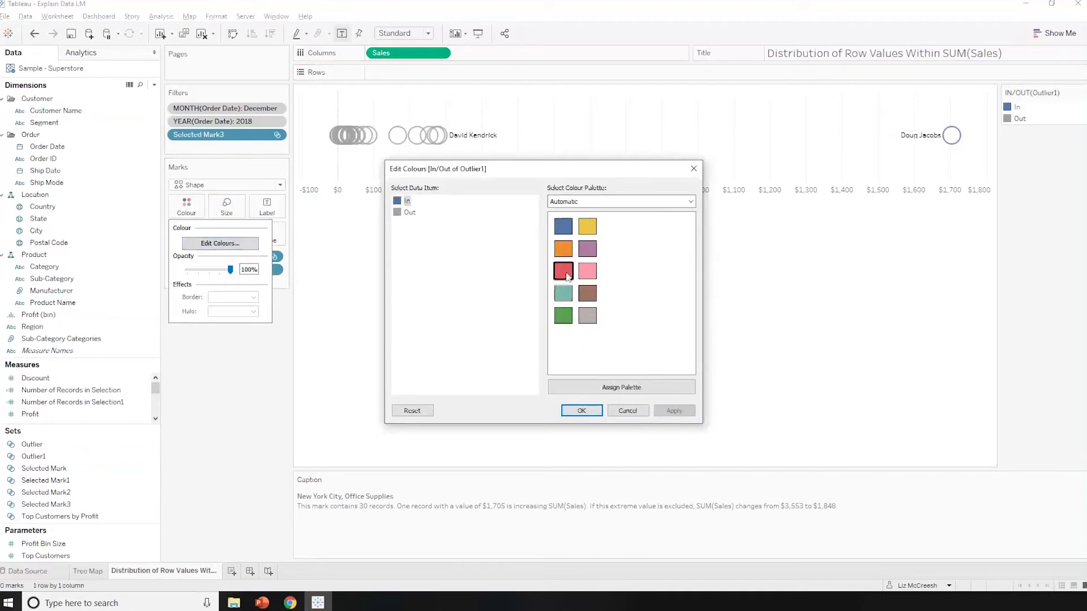
click(564, 271)
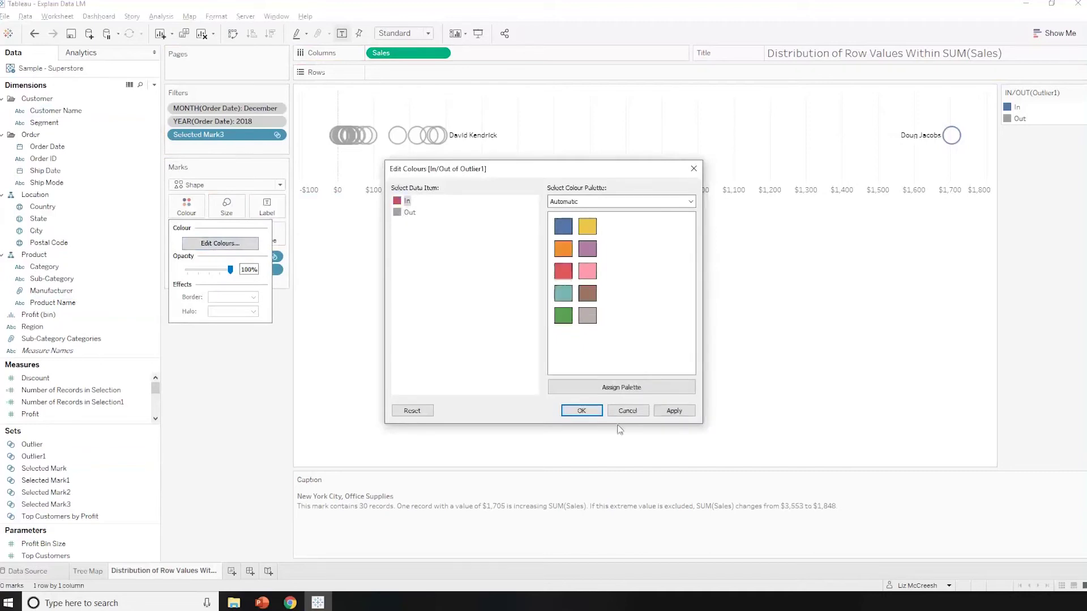
click(583, 409)
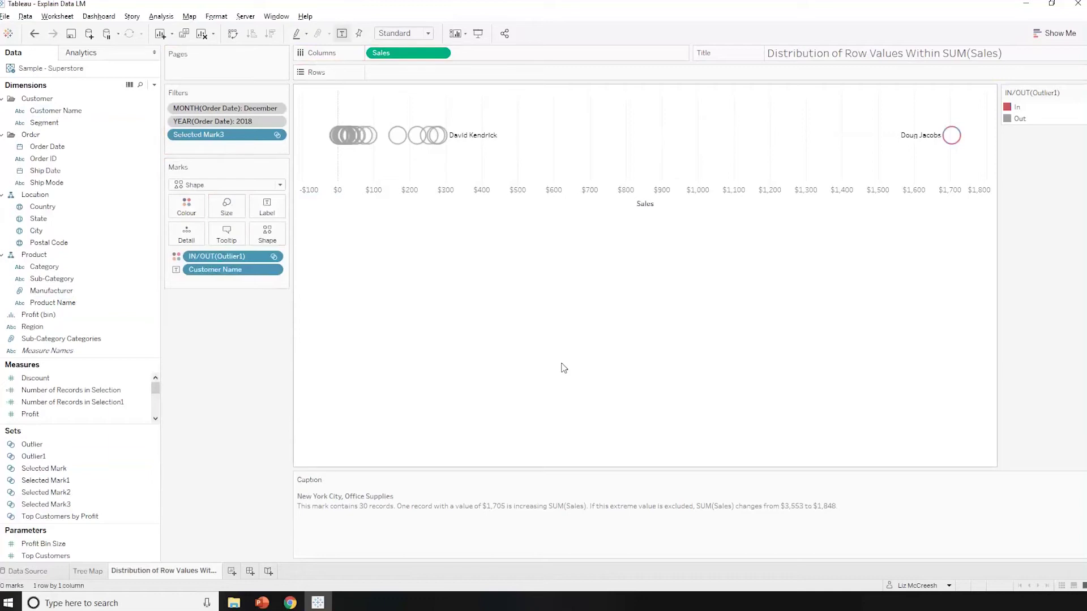